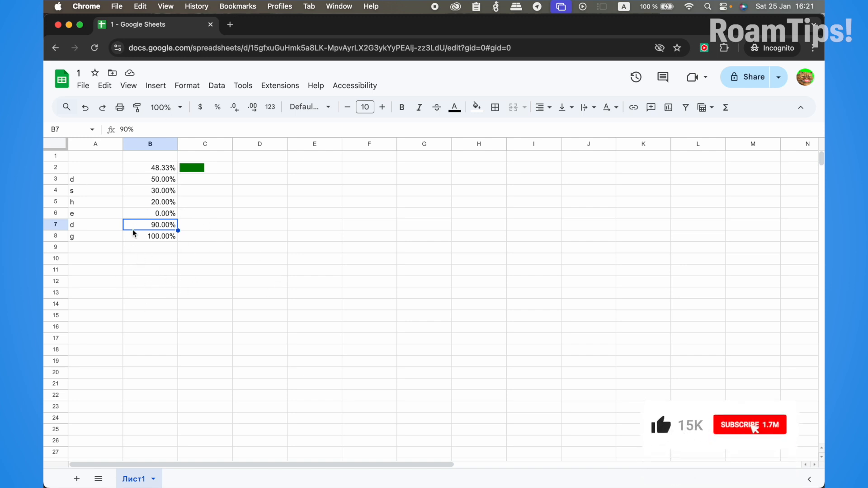
# Step: Start a formula in cell B10 that sums the percentages: =sum(B3:B8)
pyautogui.doubleClick(143, 262)
pyautogui.write('=')
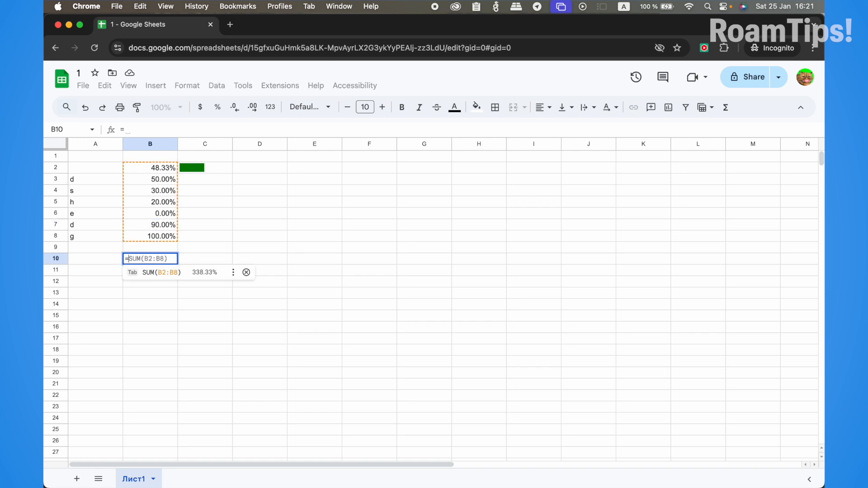
pyautogui.write('sun(')
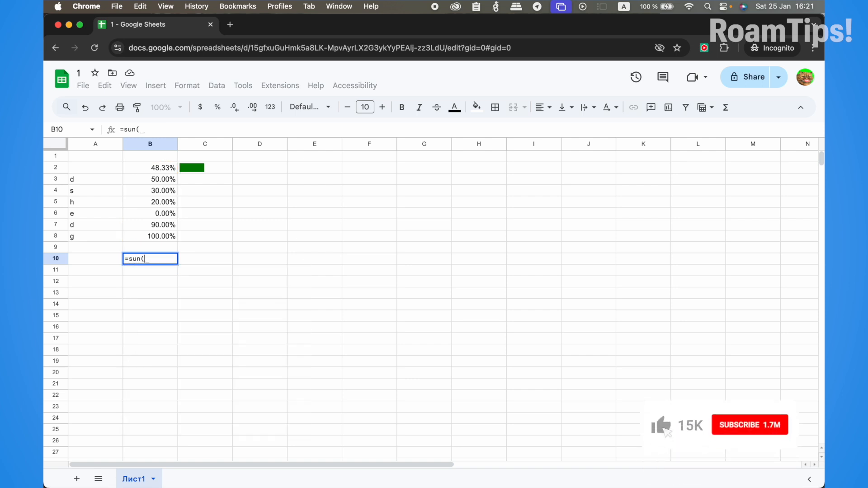
pyautogui.press('BackSpace')
pyautogui.press('BackSpace')
pyautogui.write('m(')
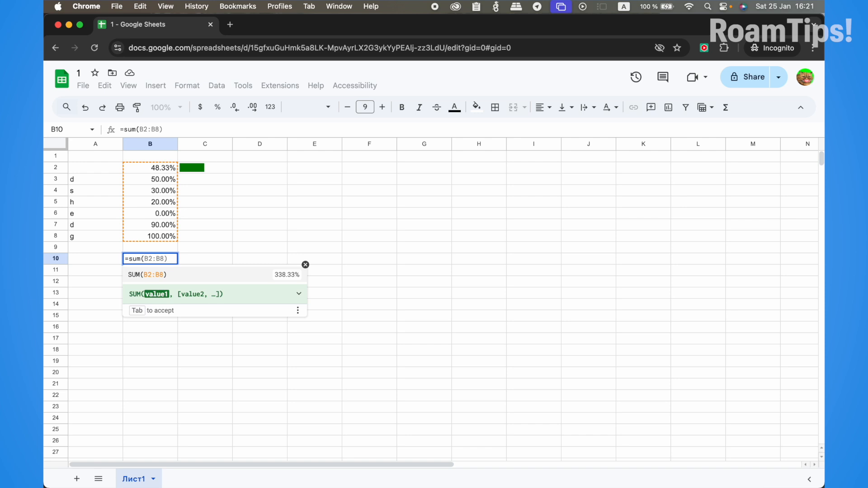
pyautogui.write('B')
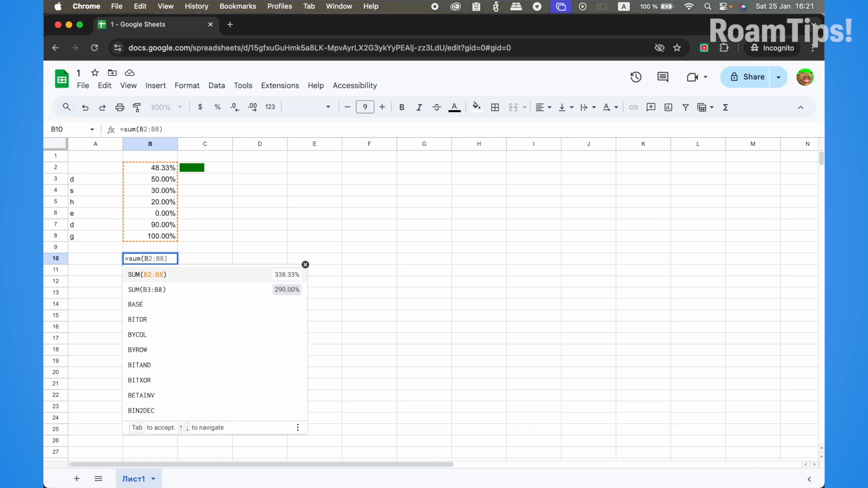
pyautogui.write('3:')
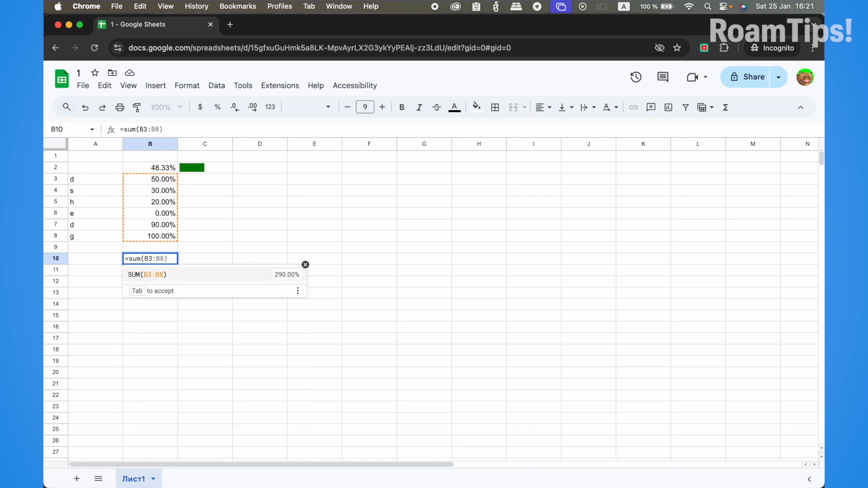
pyautogui.write('B8')
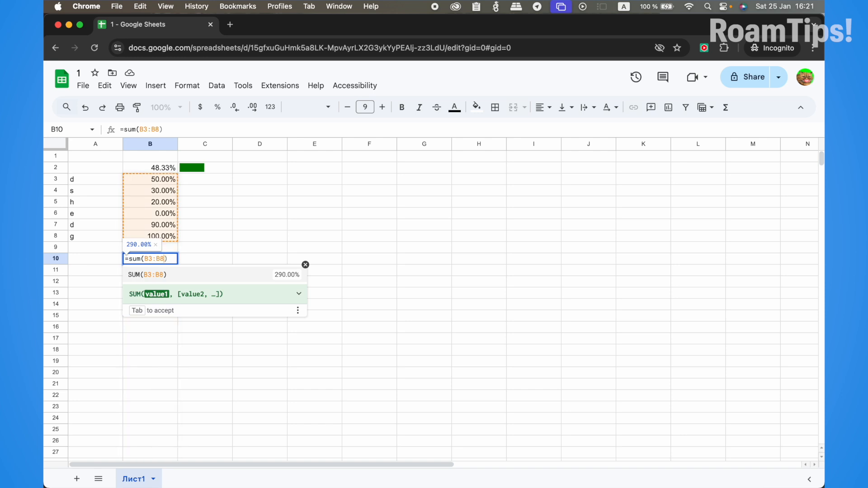
pyautogui.write(')')
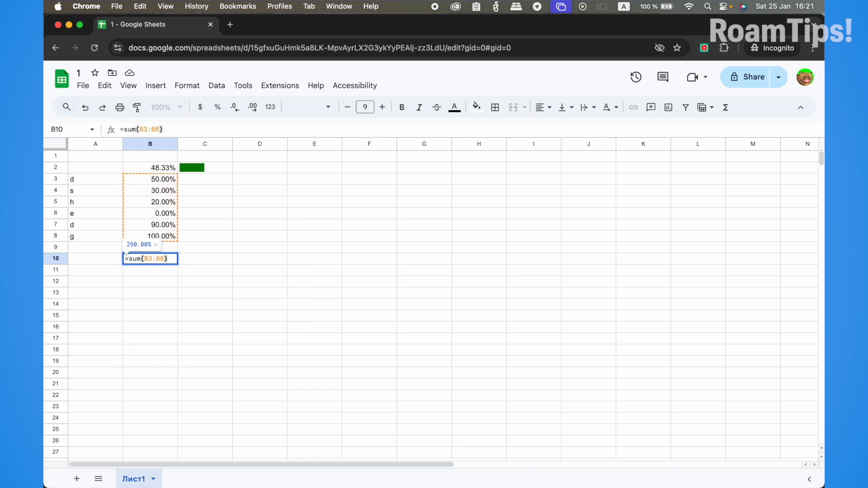
# Step: Complete the B10 formula by dividing by count(b3:b8), and format the cell as a percentage
pyautogui.write('/')
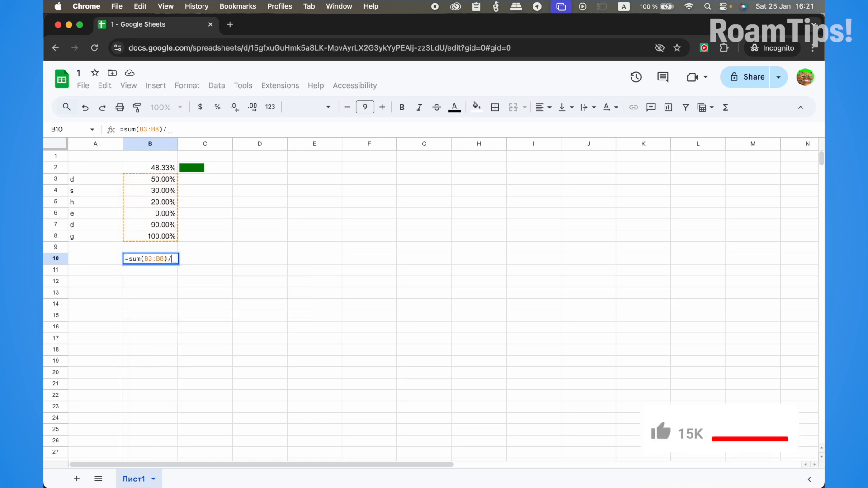
pyautogui.write('count(')
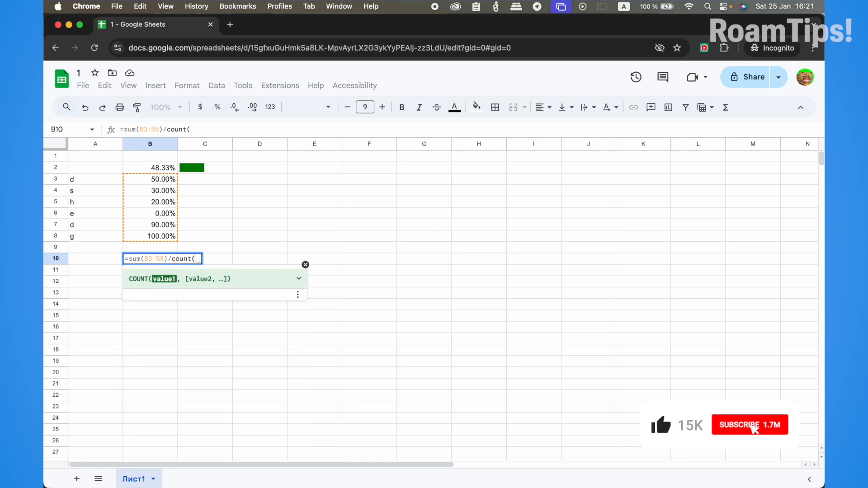
pyautogui.write('b3')
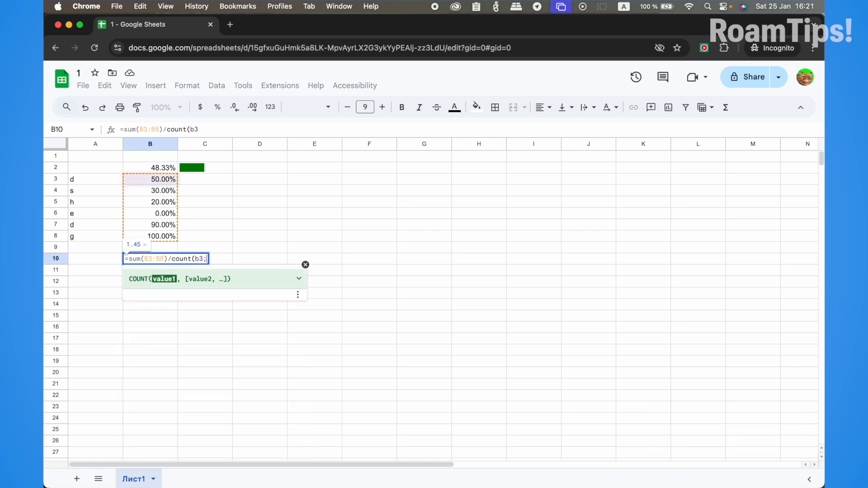
pyautogui.write(':b8')
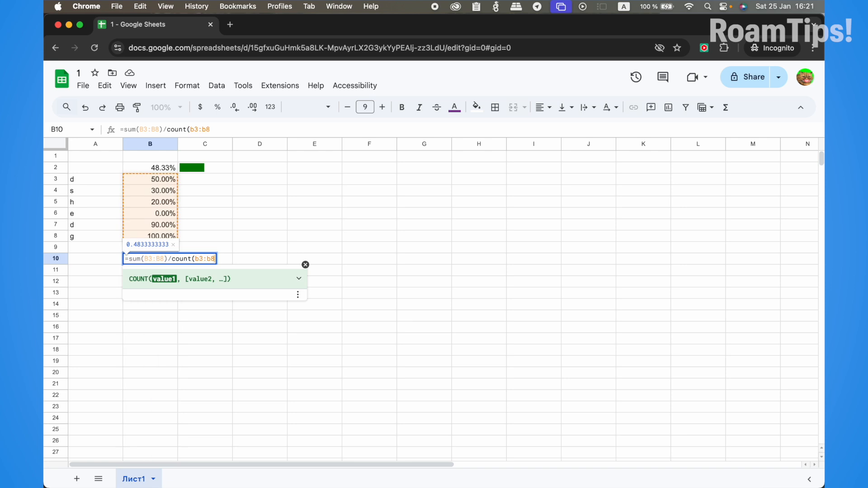
pyautogui.write(')')
pyautogui.press('Return')
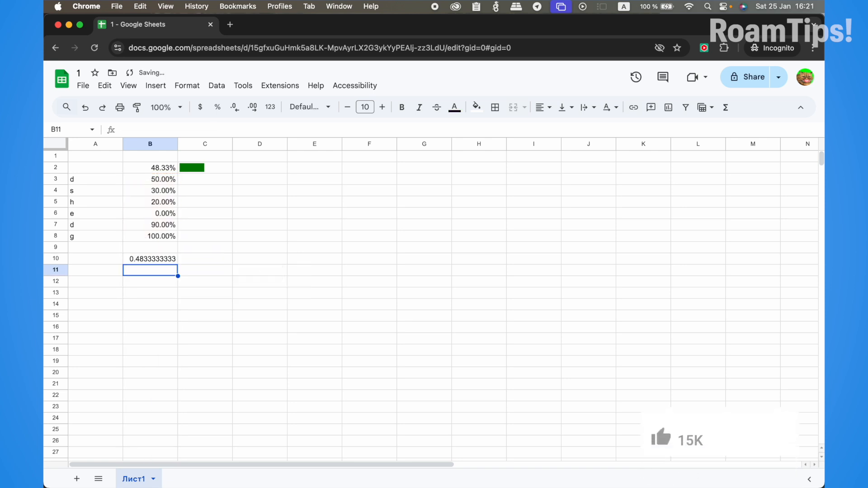
pyautogui.click(131, 258)
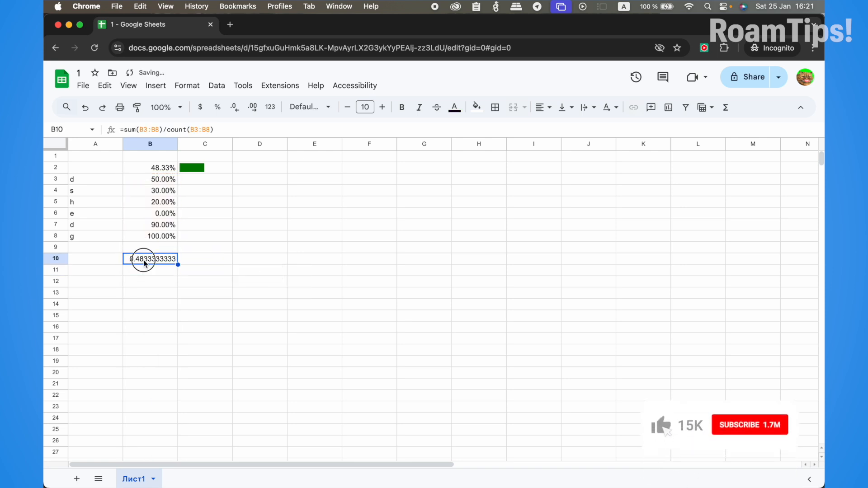
pyautogui.click(218, 108)
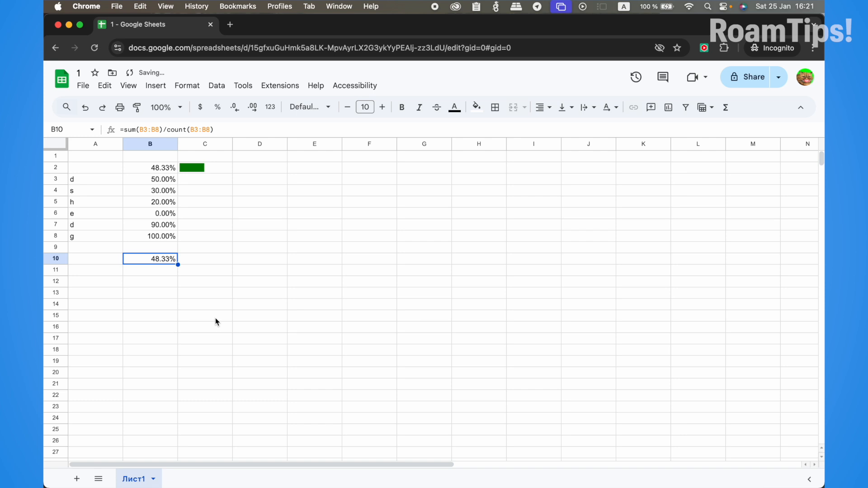
# Step: Start a SPARKLINE formula in cell C10 with B10 as its data and an opening brace for the options
pyautogui.click(211, 260)
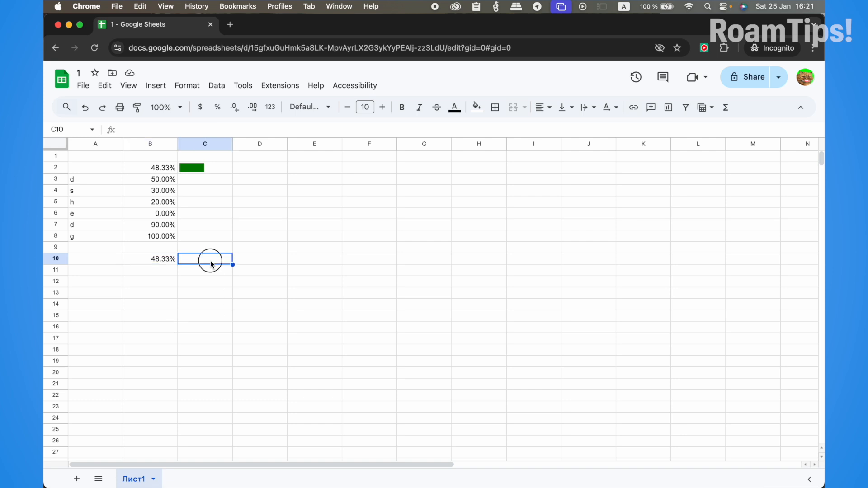
pyautogui.write('=')
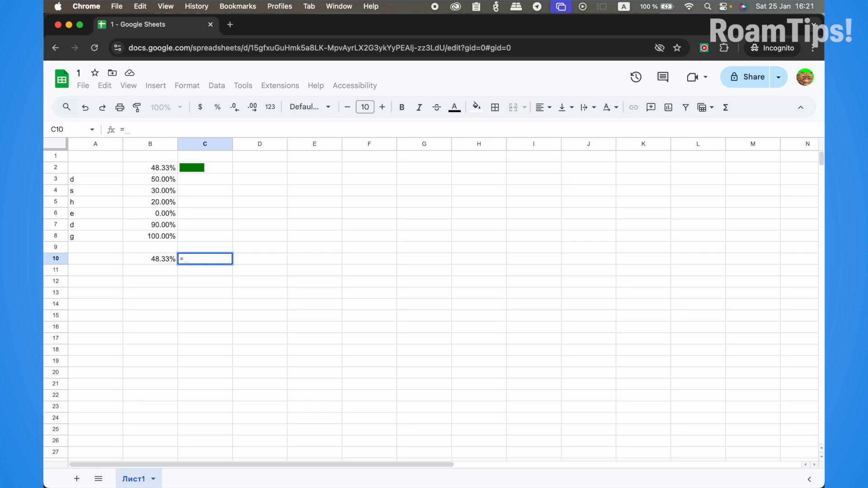
pyautogui.write('spark')
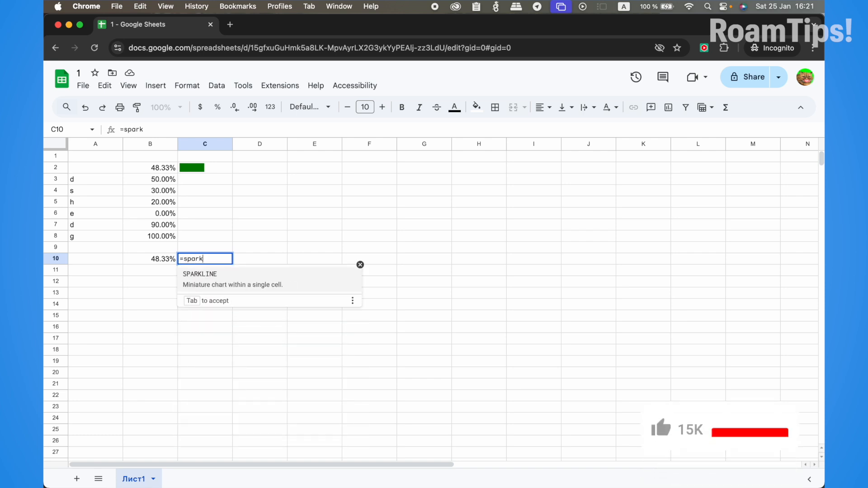
pyautogui.press('Tab')
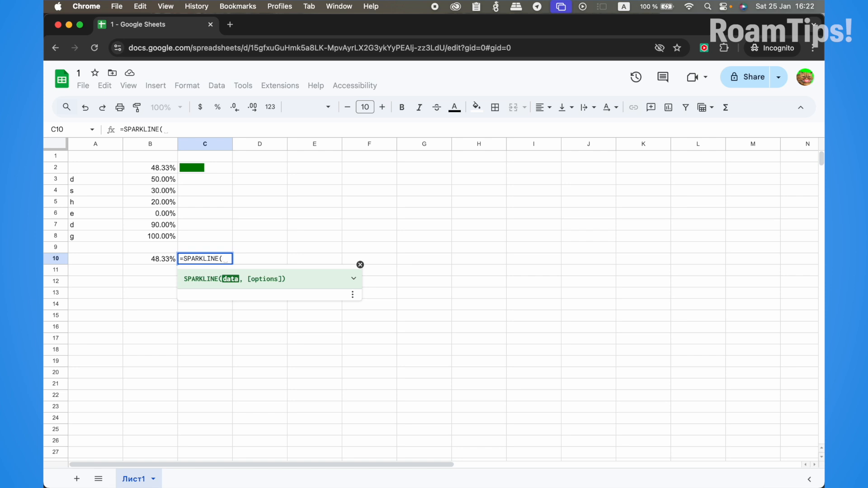
pyautogui.write('B10')
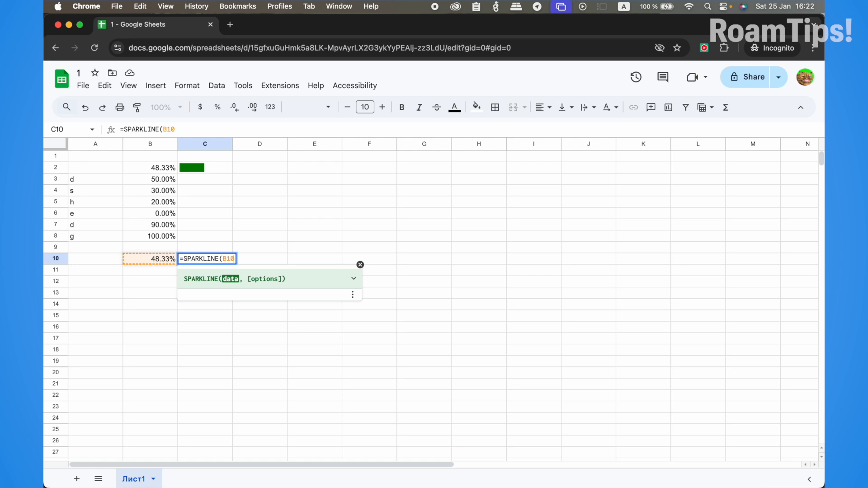
pyautogui.write(', {')
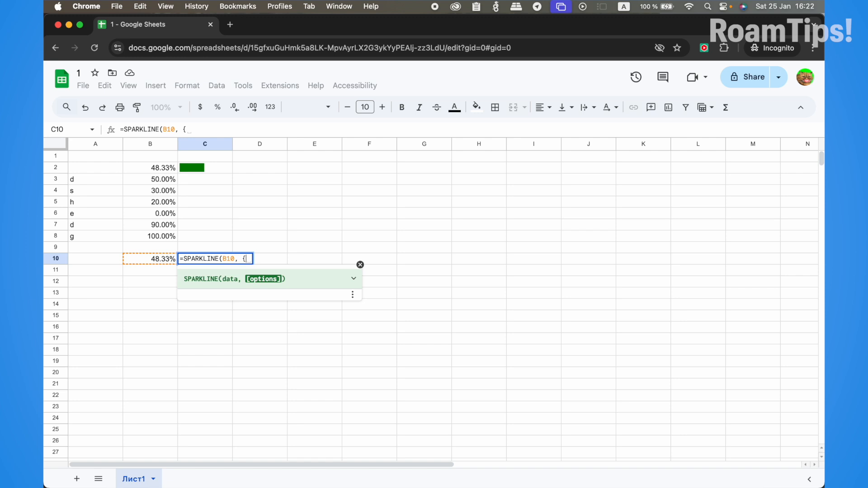
# Step: Add the option "charttype","bar" to the C10 sparkline formula, ending it with a semicolon
pyautogui.write('"cha')
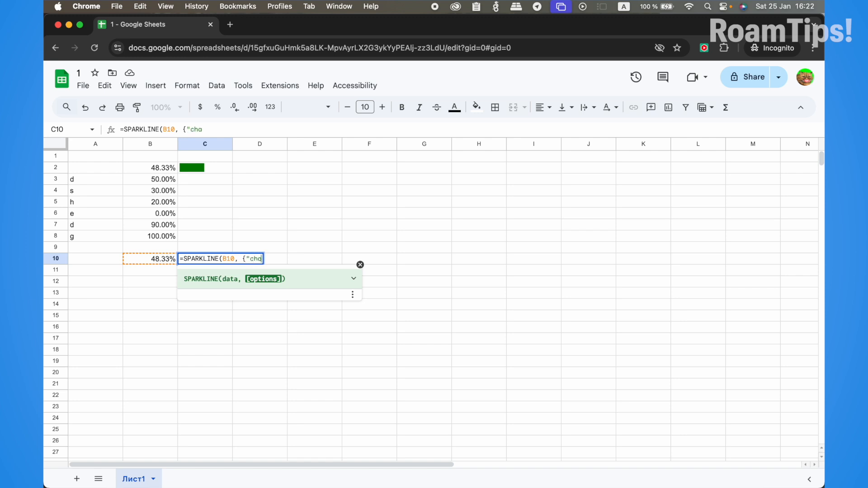
pyautogui.write('rttype", ')
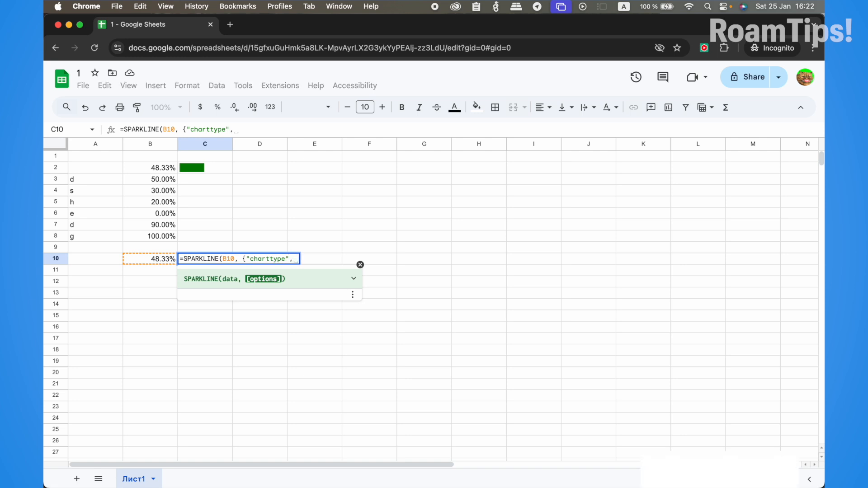
pyautogui.write('"')
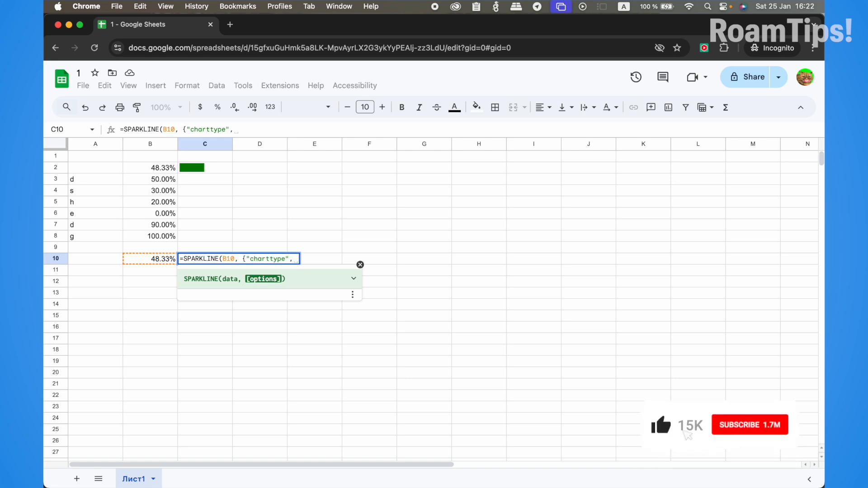
pyautogui.write('bar",')
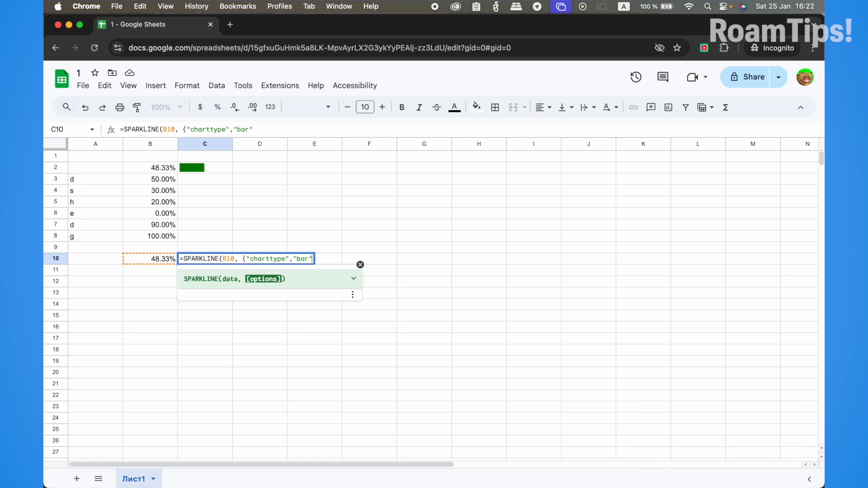
pyautogui.press('BackSpace')
pyautogui.press('BackSpace')
pyautogui.write(';')
pyautogui.press('BackSpace')
pyautogui.press('BackSpace')
pyautogui.write(';')
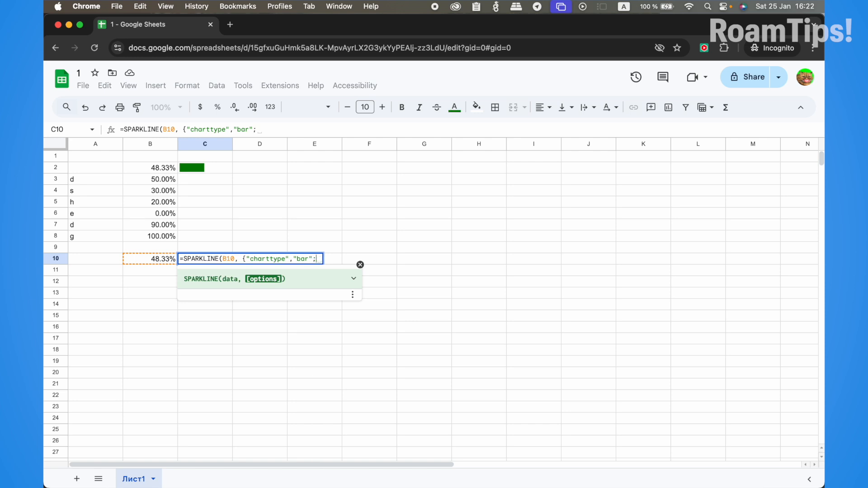
pyautogui.press('BackSpace')
# Step: Add the option "max",100% to the sparkline formula, removing the stray E9 reference and the extra space and comma
pyautogui.write('"max')
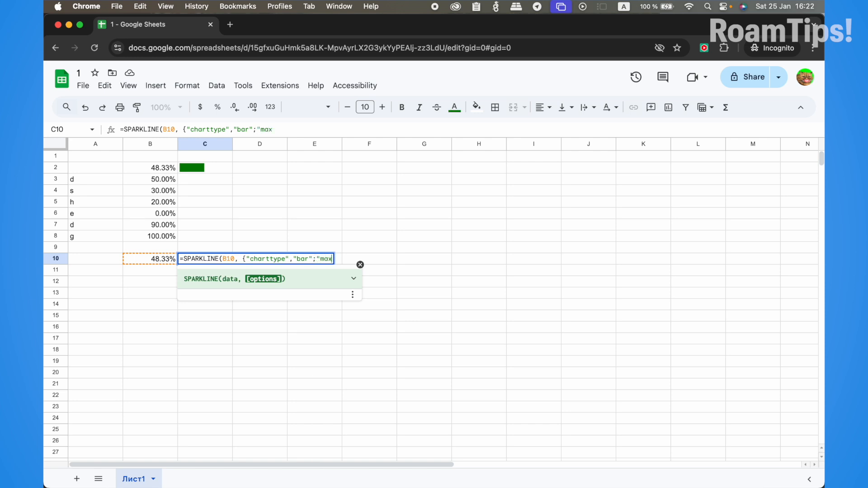
pyautogui.write('"')
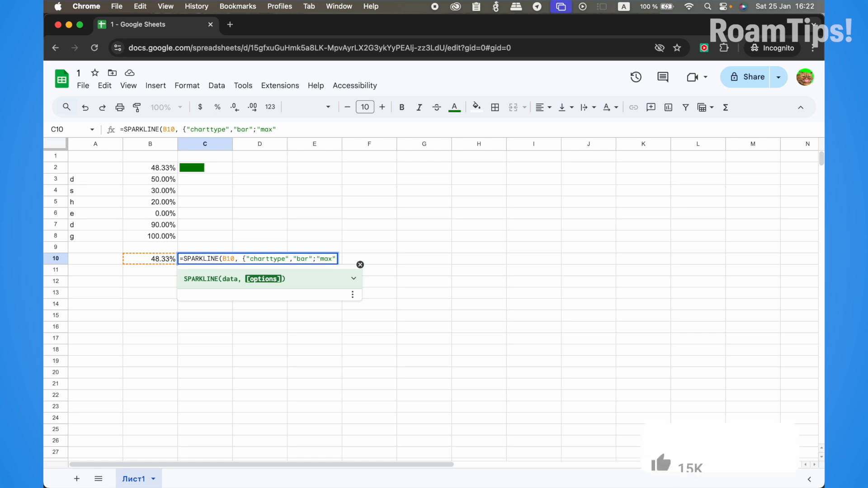
pyautogui.write(', 100')
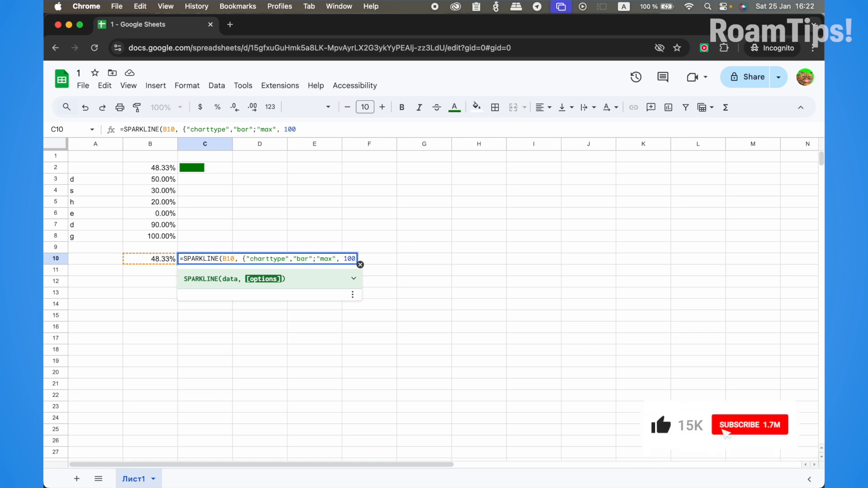
pyautogui.write('%')
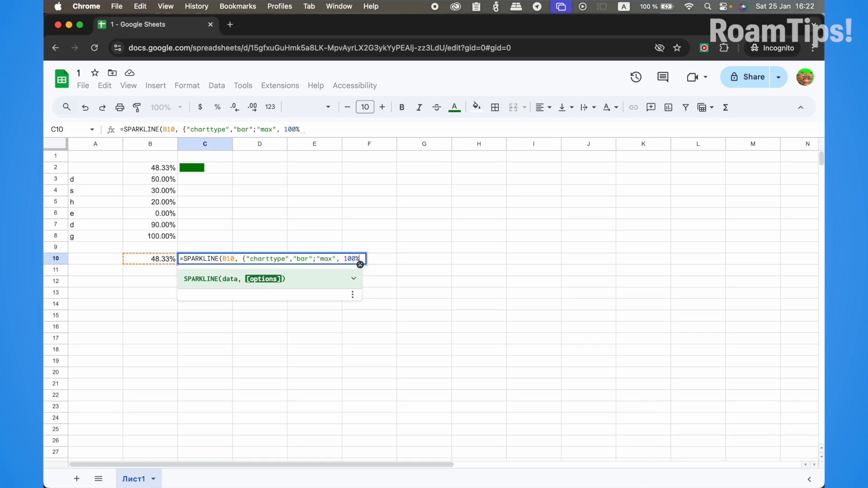
pyautogui.write(',')
pyautogui.click(96, 259)
pyautogui.click(338, 249)
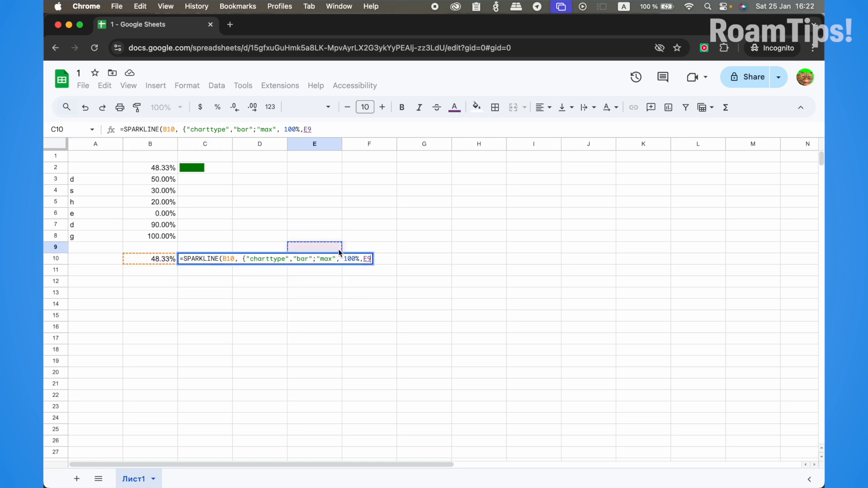
pyautogui.click(343, 259)
pyautogui.press('BackSpace')
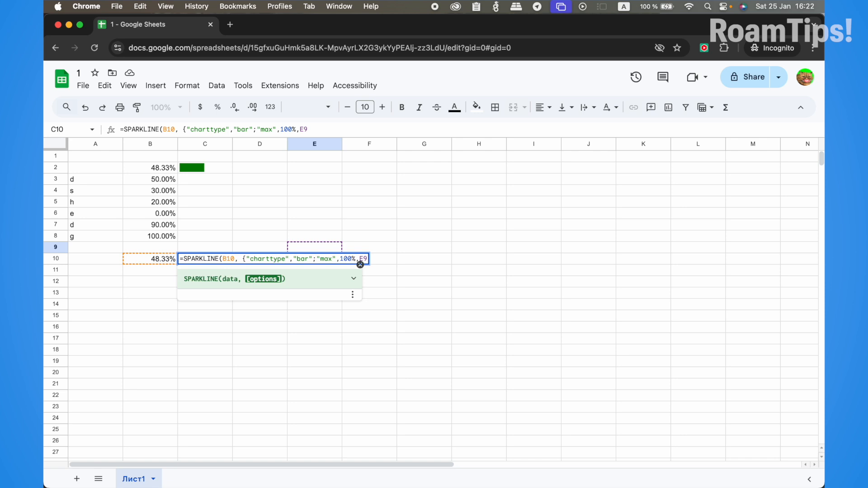
pyautogui.moveTo(360, 259); pyautogui.dragTo(380, 259)
pyautogui.press('BackSpace')
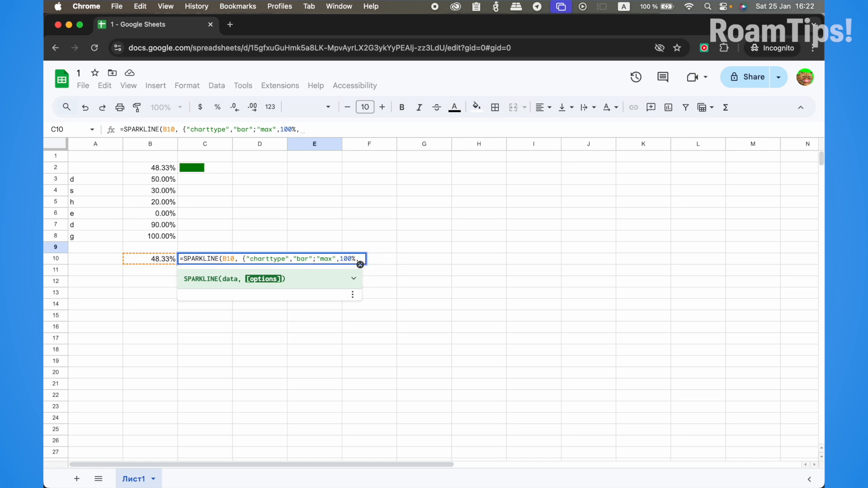
pyautogui.press('BackSpace')
# Step: Follow 100% with a semicolon and add the option "color1","green" to the C10 sparkline formula, ending it with a semicolon
pyautogui.write(';')
pyautogui.write(' "coloro')
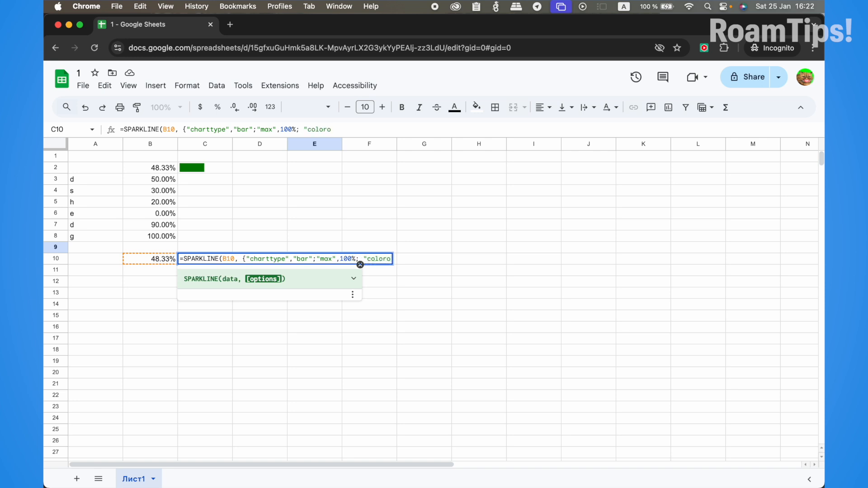
pyautogui.press('BackSpace')
pyautogui.write('1",')
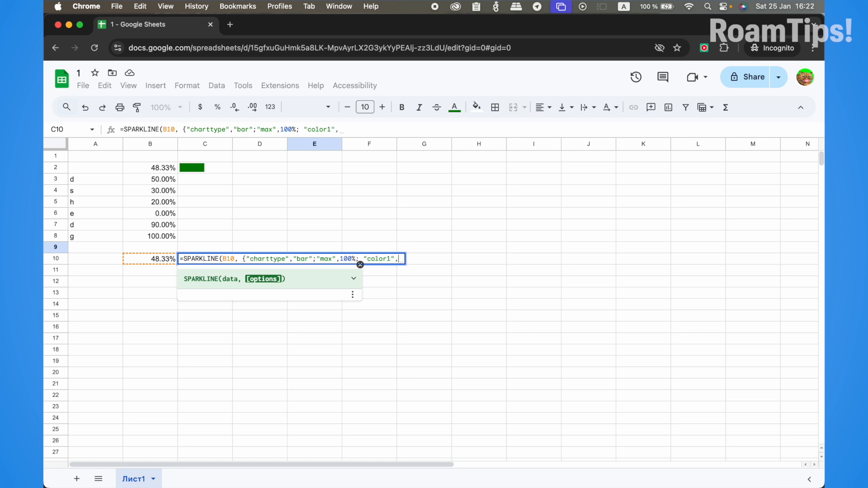
pyautogui.write('"green')
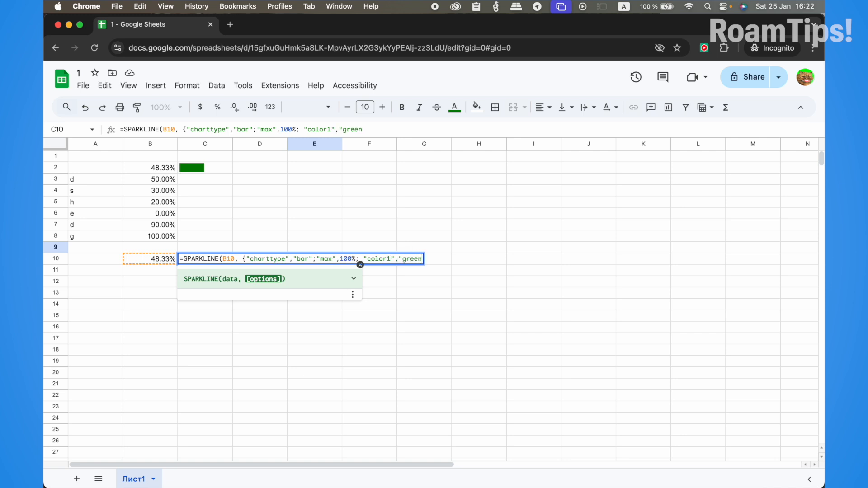
pyautogui.write('";')
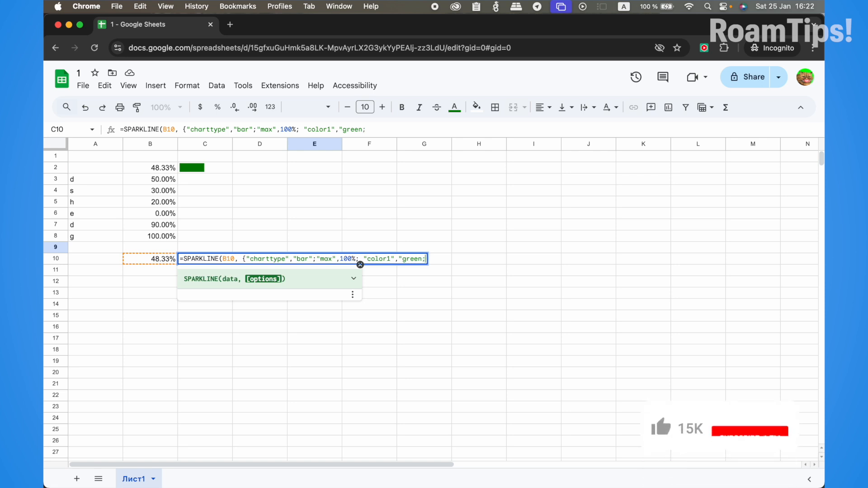
pyautogui.write('"em')
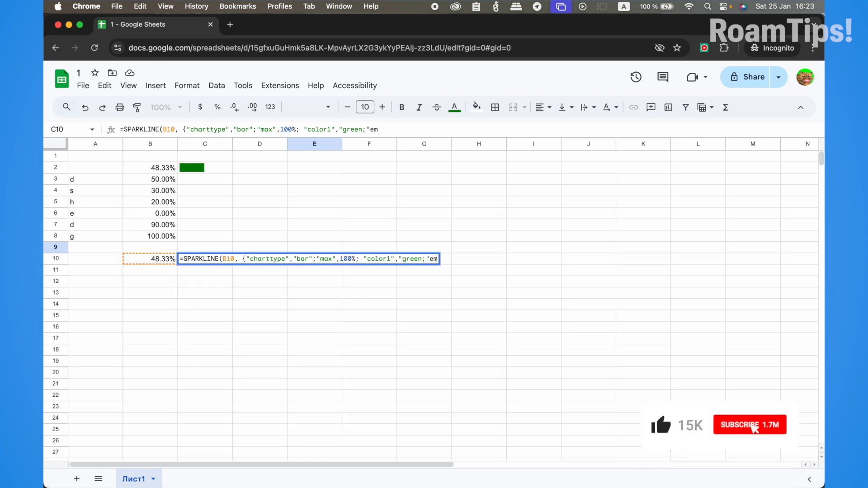
pyautogui.write('pty",')
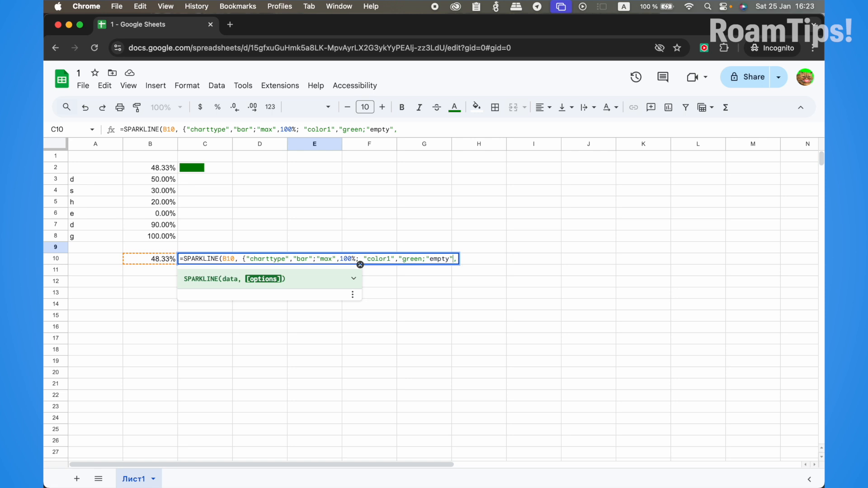
pyautogui.press('BackSpace')
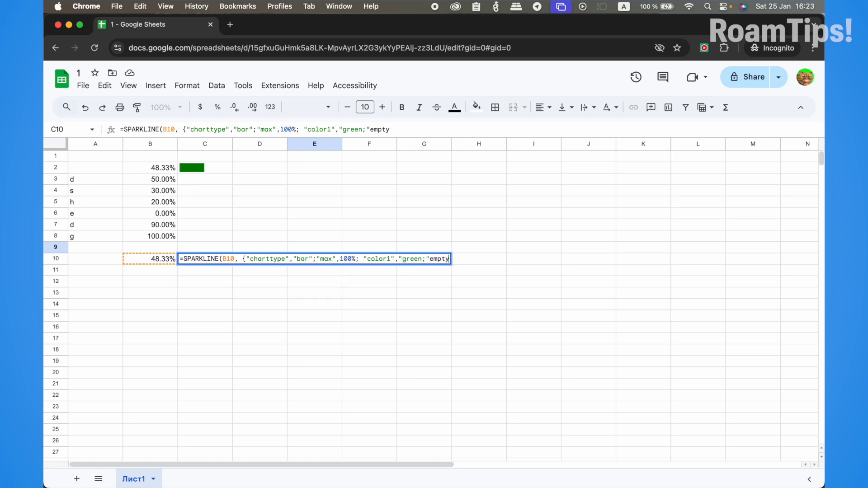
pyautogui.press('BackSpace')
pyautogui.press('BackSpace')
pyautogui.press('BackSpace')
pyautogui.press('BackSpace')
pyautogui.press('BackSpace')
pyautogui.press('BackSpace')
pyautogui.press('BackSpace')
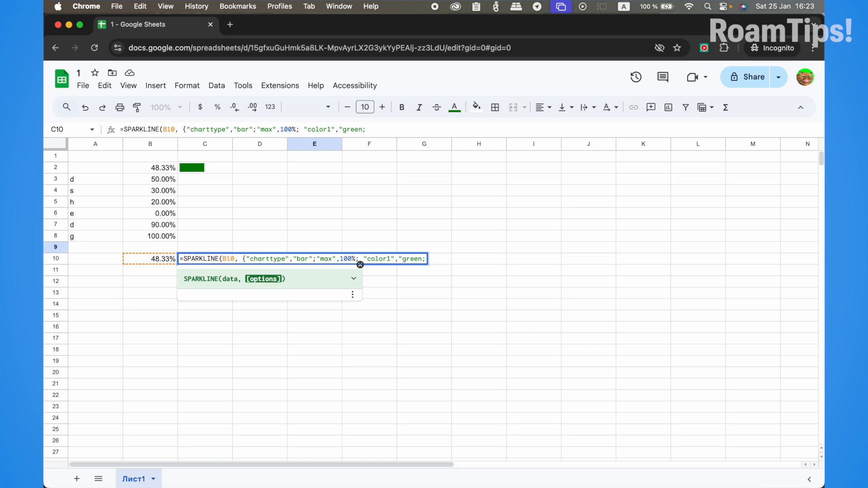
# Step: Add the option "empty", "zero" at the end of the C10 sparkline formula
pyautogui.write('"emp')
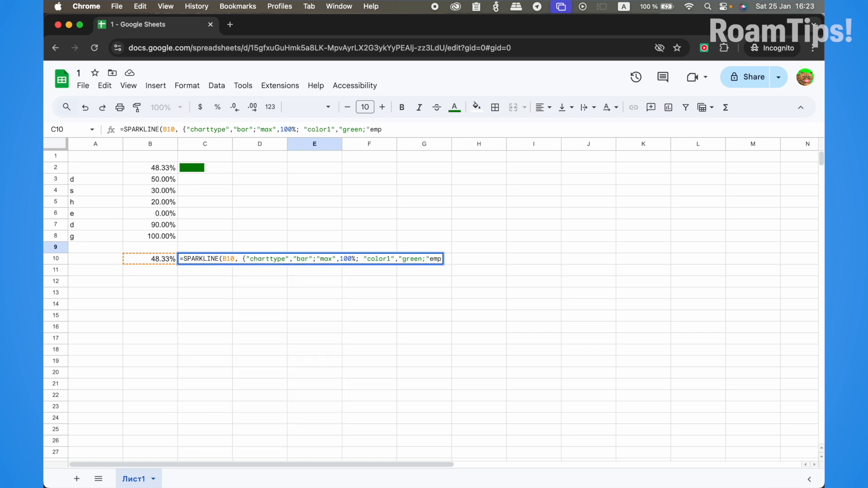
pyautogui.write('ty"')
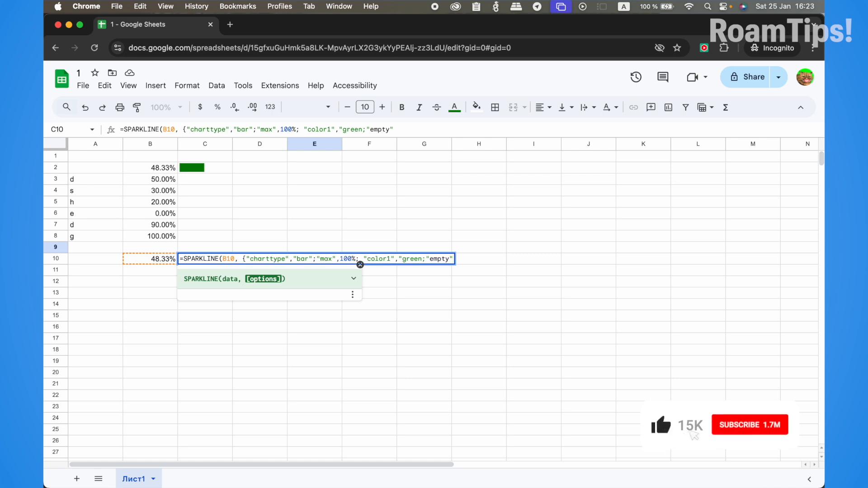
pyautogui.write(', ')
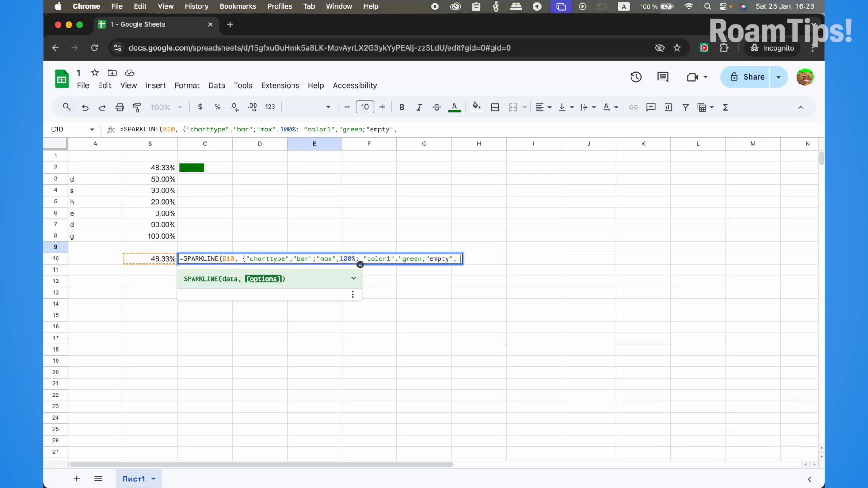
pyautogui.write('"zero"')
# Step: Fix the missing closing quote after green, and complete the C10 formula with its closing brace and parenthesis
pyautogui.click(426, 257)
pyautogui.press('BackSpace')
pyautogui.write(';')
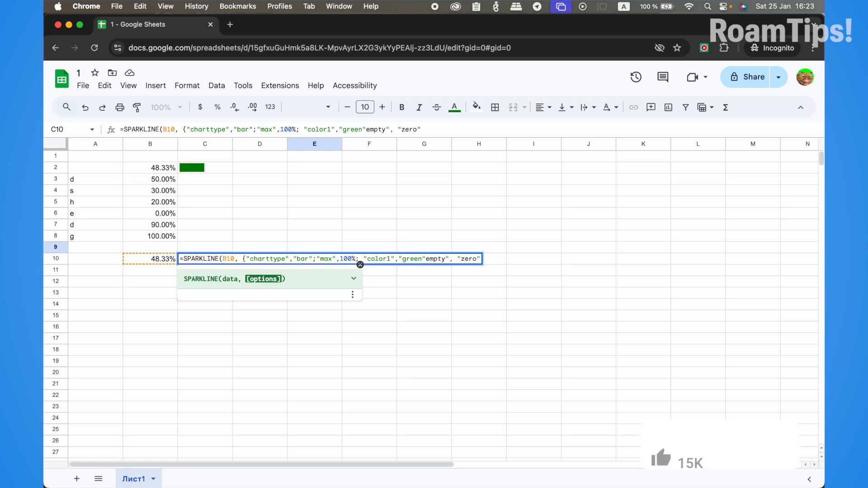
pyautogui.write('"')
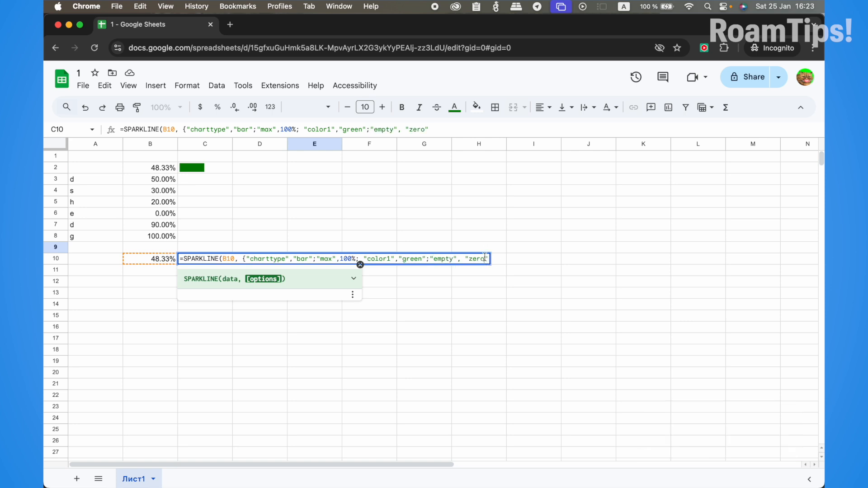
pyautogui.write('})')
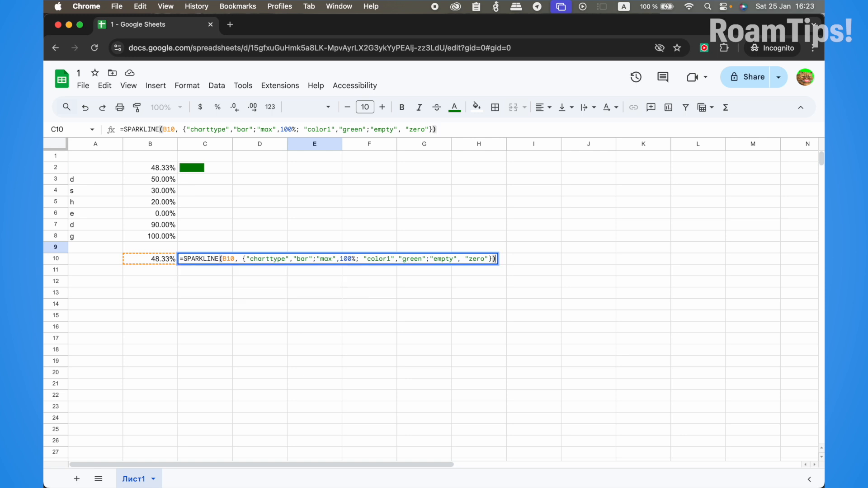
pyautogui.press('Return')
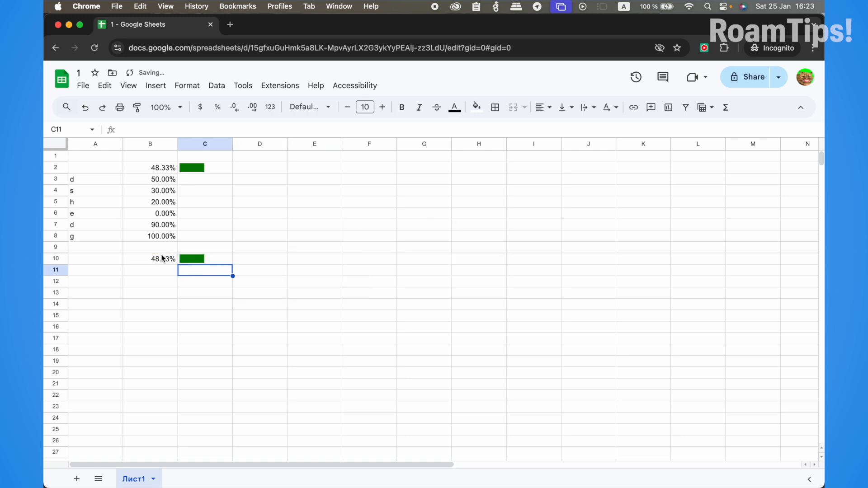
pyautogui.click(201, 257)
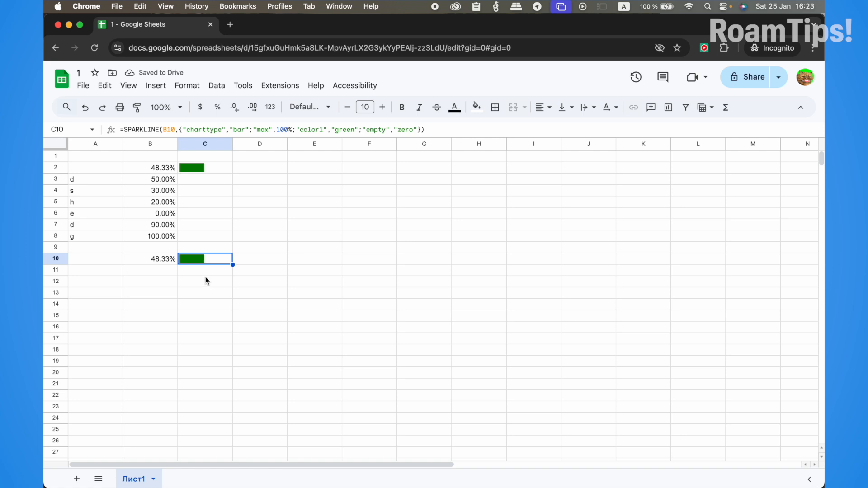
# Step: Set item e's completion value in cell B6 to 150% to test the progress bar
pyautogui.doubleClick(154, 213)
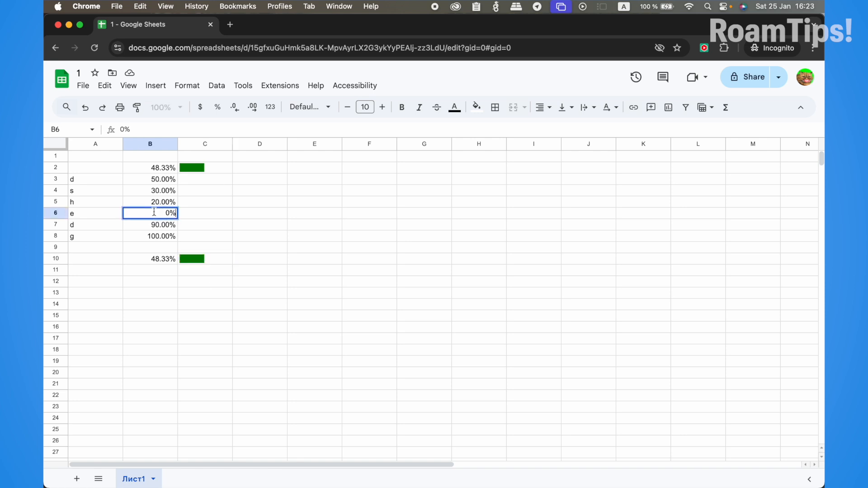
pyautogui.press('BackSpace')
pyautogui.press('BackSpace')
pyautogui.write('150')
pyautogui.press('Return')
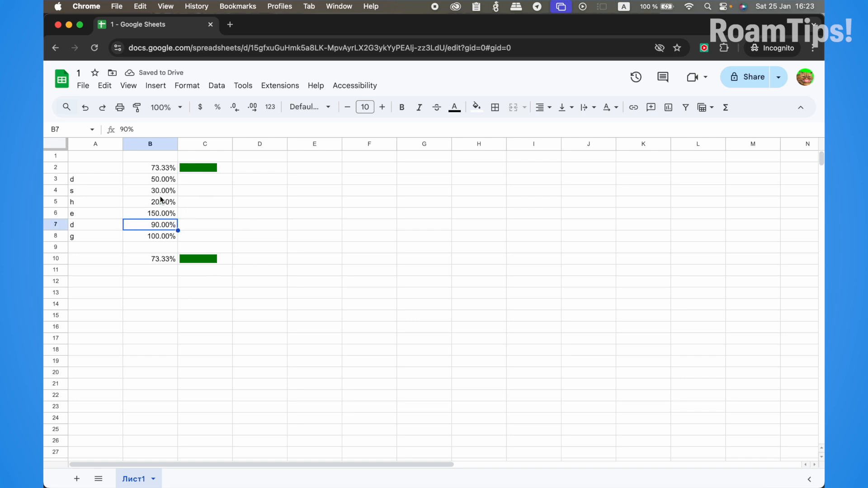
# Step: Set item s's completion value in cell B4 to 33330% to test the bar beyond its maximum
pyautogui.click(161, 191)
pyautogui.doubleClick(160, 188)
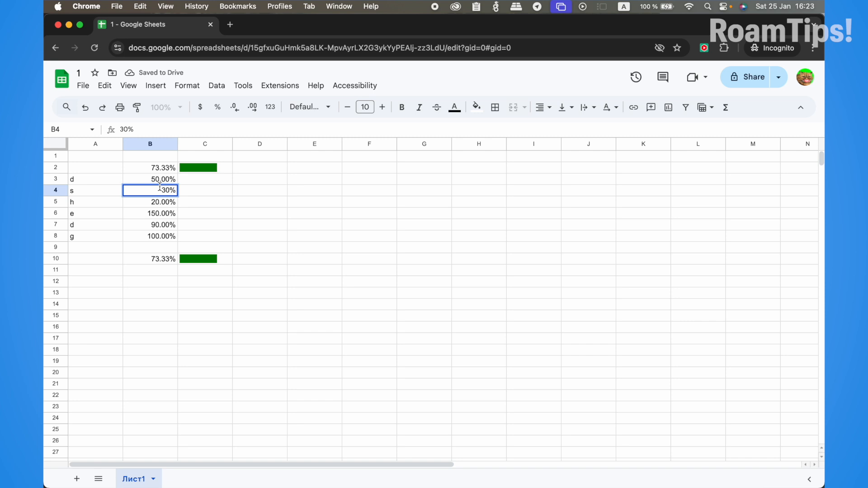
pyautogui.write('333')
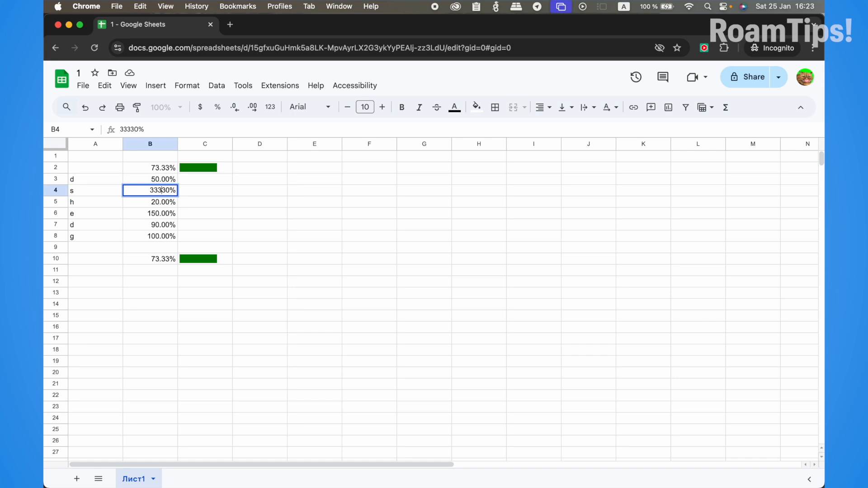
pyautogui.press('Return')
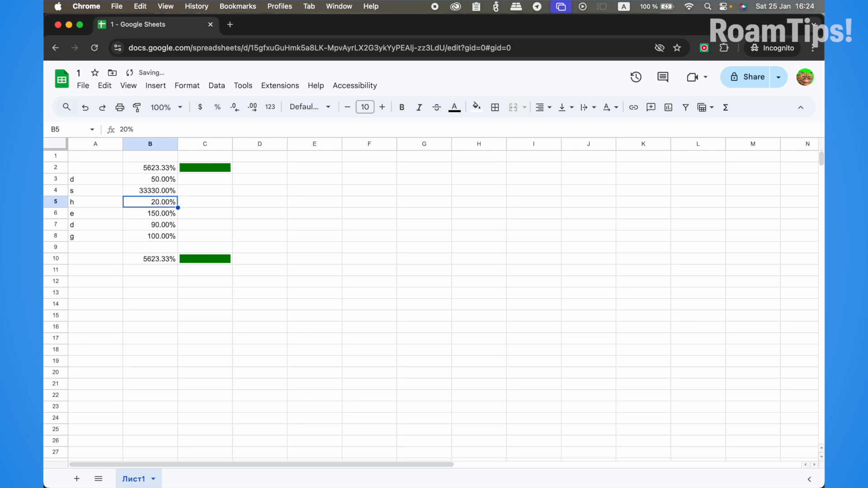